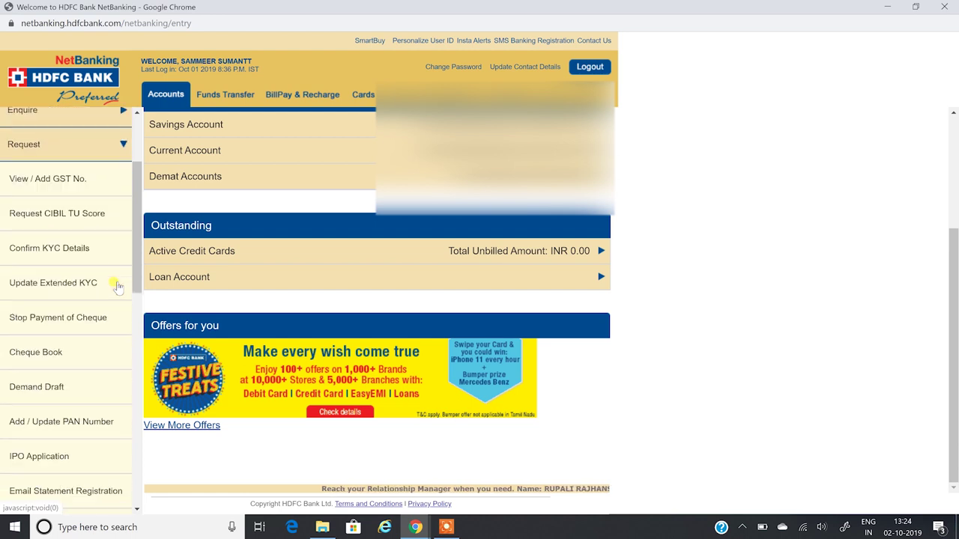
Go to IPO Application from the NetBanking Request menu.
scroll(105, 263, up, 3)
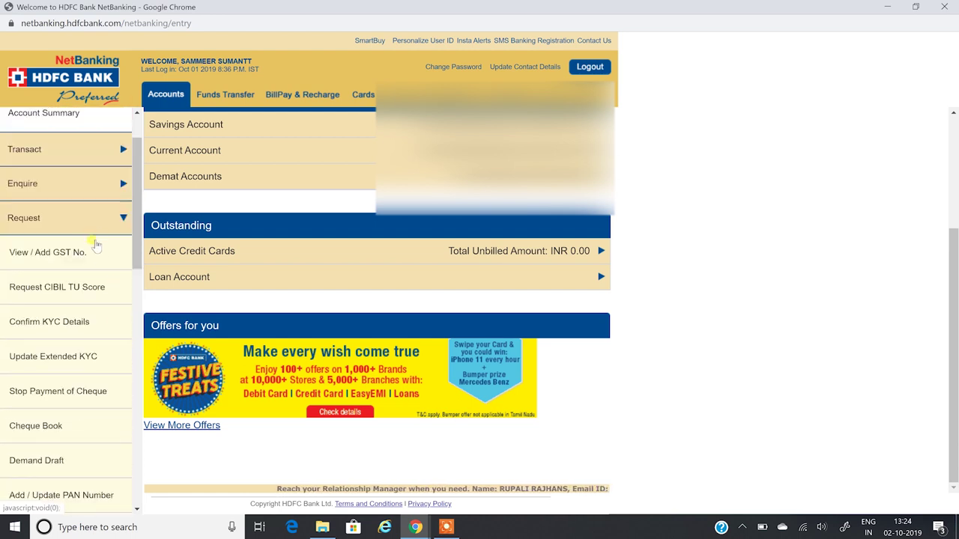
scroll(86, 255, down, 4)
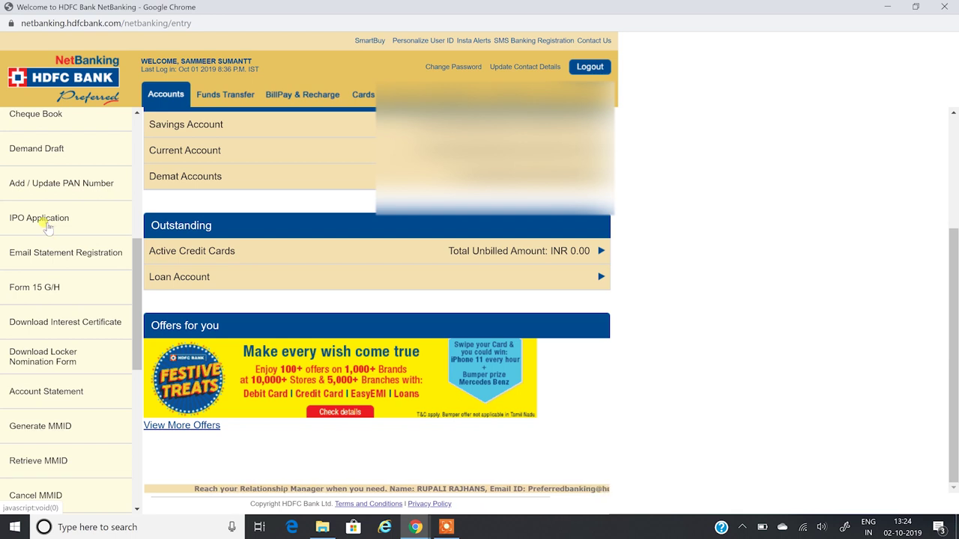
click(46, 222)
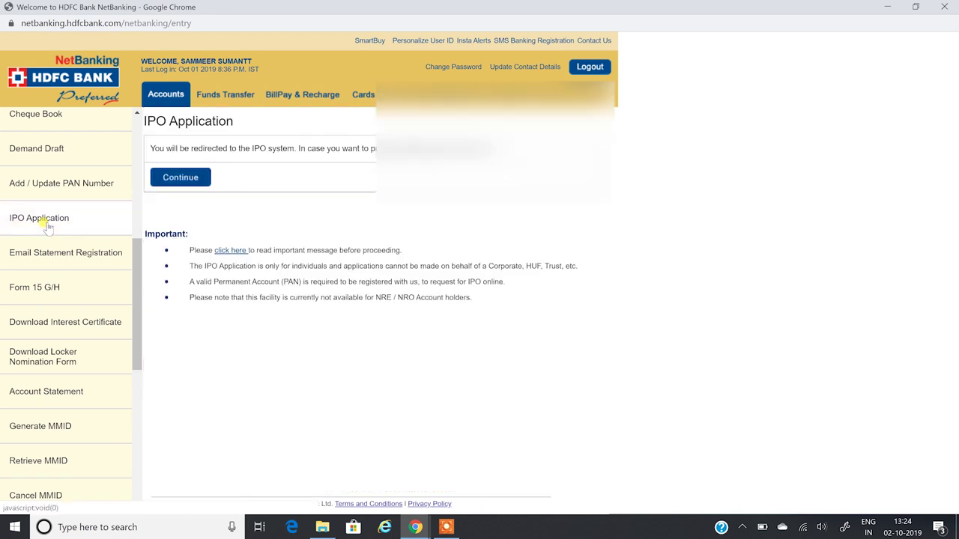
Enter the IPO system and highlight IRCTC LIMITED's name, issue type and Rs 320 upper price band.
click(190, 180)
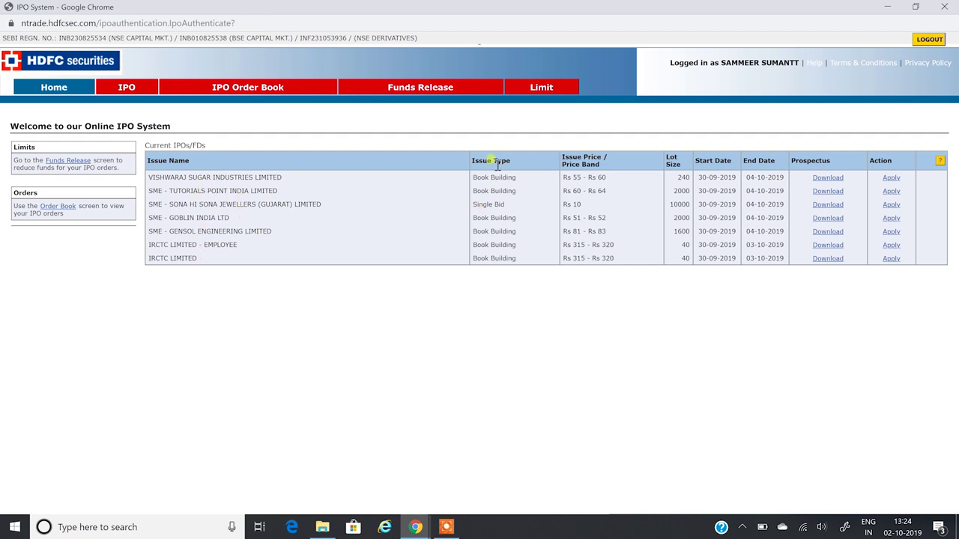
drag(512, 178, 504, 209)
click(580, 207)
drag(148, 258, 217, 245)
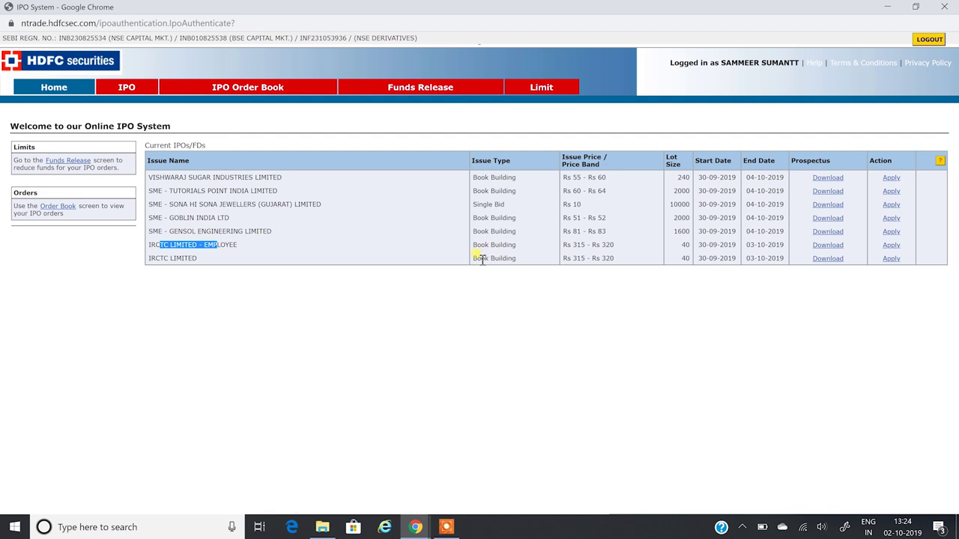
drag(480, 259, 500, 258)
click(580, 258)
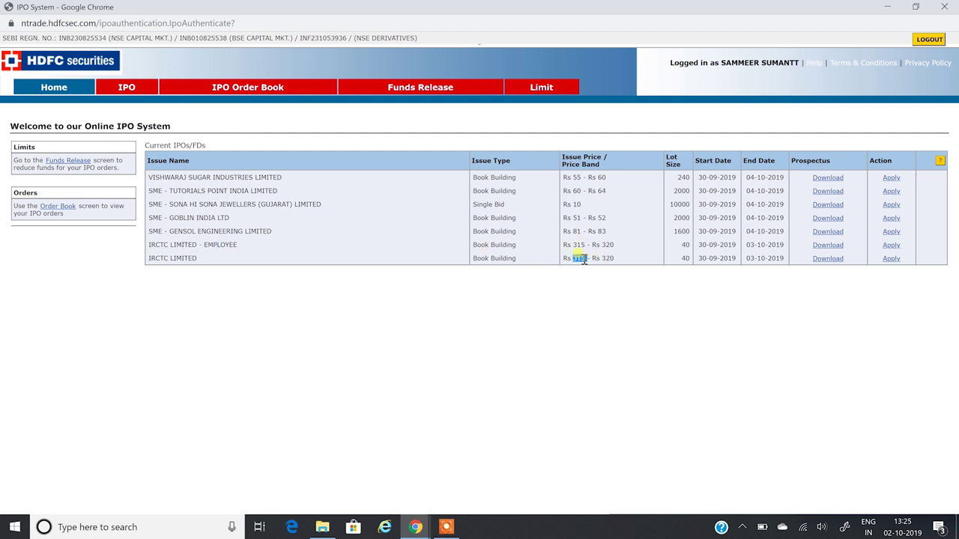
double_click(607, 258)
Apply for IRCTC LIMITED as investor status IND Retail IRCTC and acknowledge the ASBA alert.
click(890, 259)
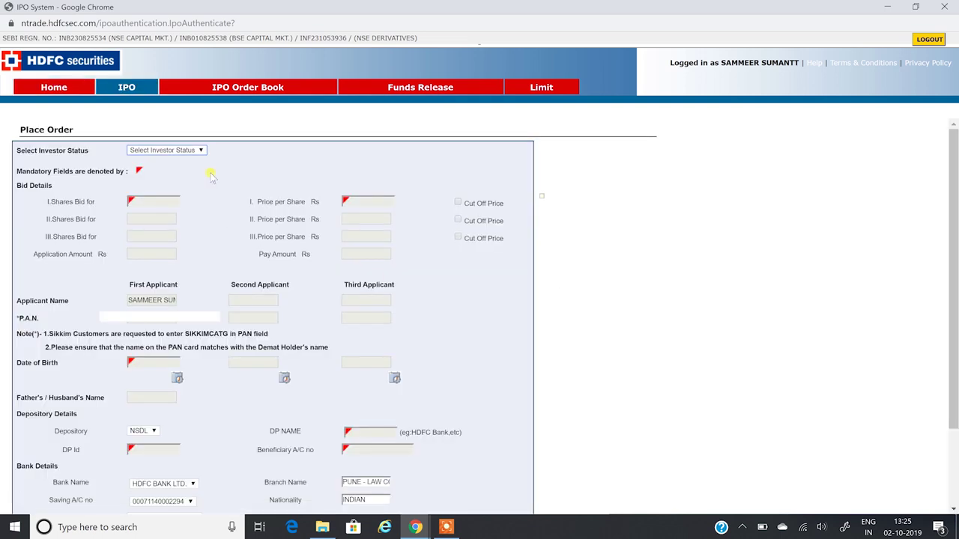
click(201, 151)
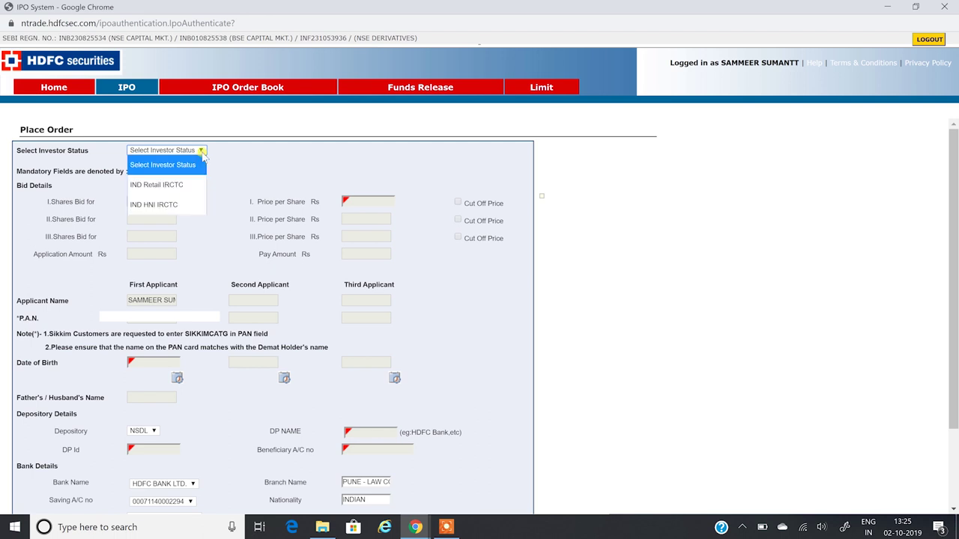
click(172, 188)
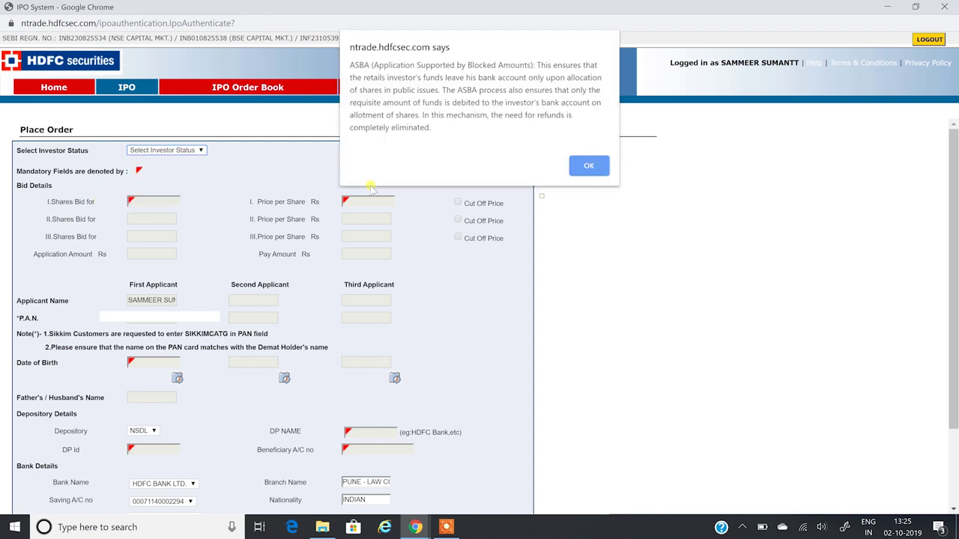
click(591, 164)
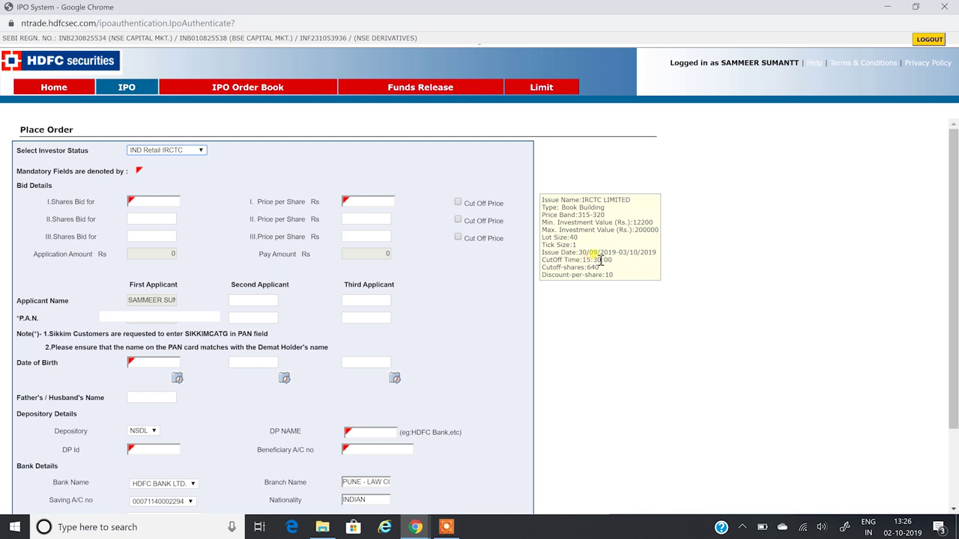
Bid for 40 shares at the Cut Off Price, totalling Rs 12400.
click(160, 201)
text(40)
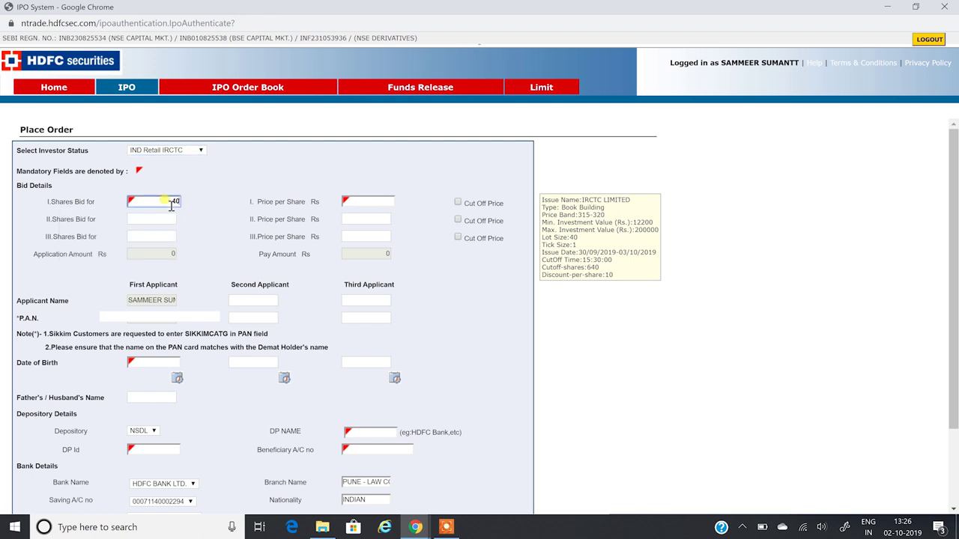
click(369, 209)
click(458, 202)
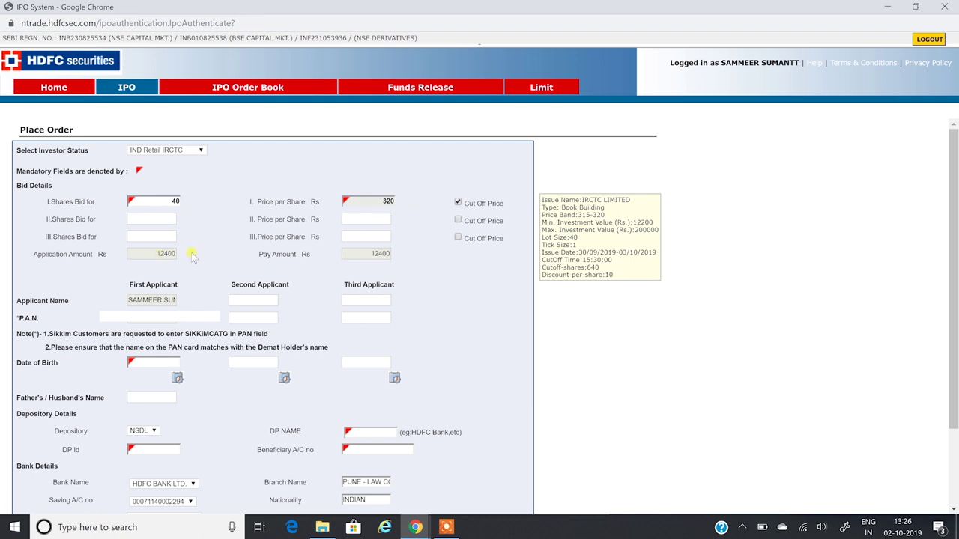
scroll(338, 264, down, 2)
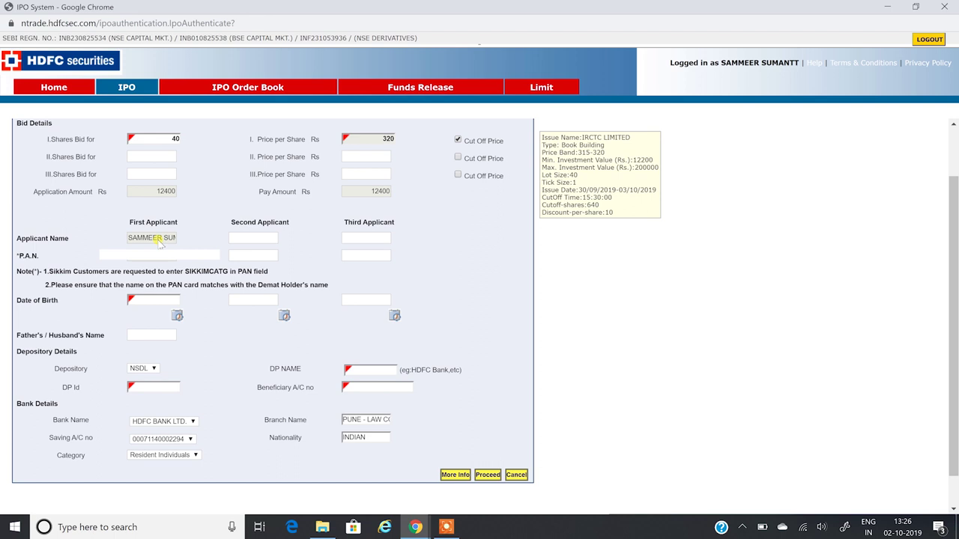
Enter the first applicant's date of birth and father's name.
scroll(165, 299, down, 1)
click(160, 266)
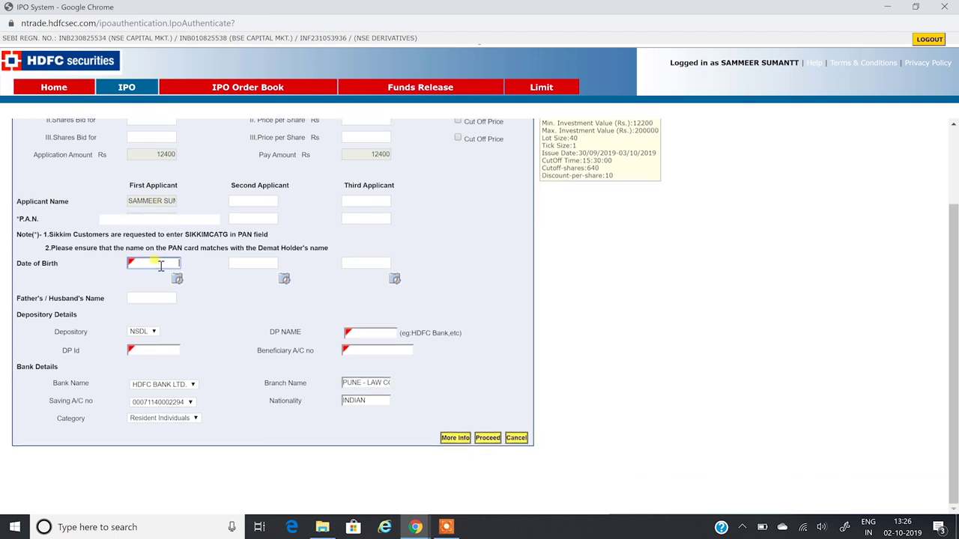
text(23/10/1983)
click(135, 298)
text(Mohan)
Set the Depository dropdown to CDSL.
key(Tab)
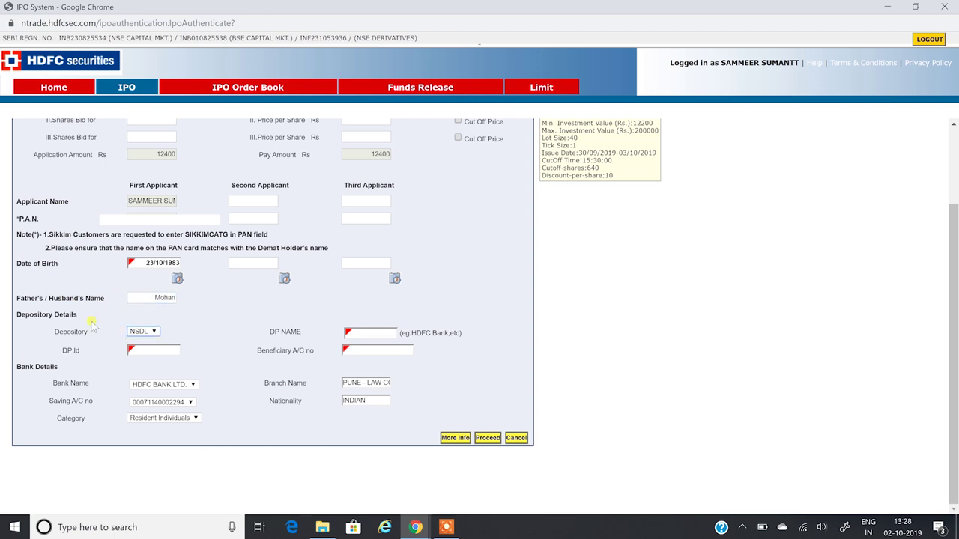
click(154, 332)
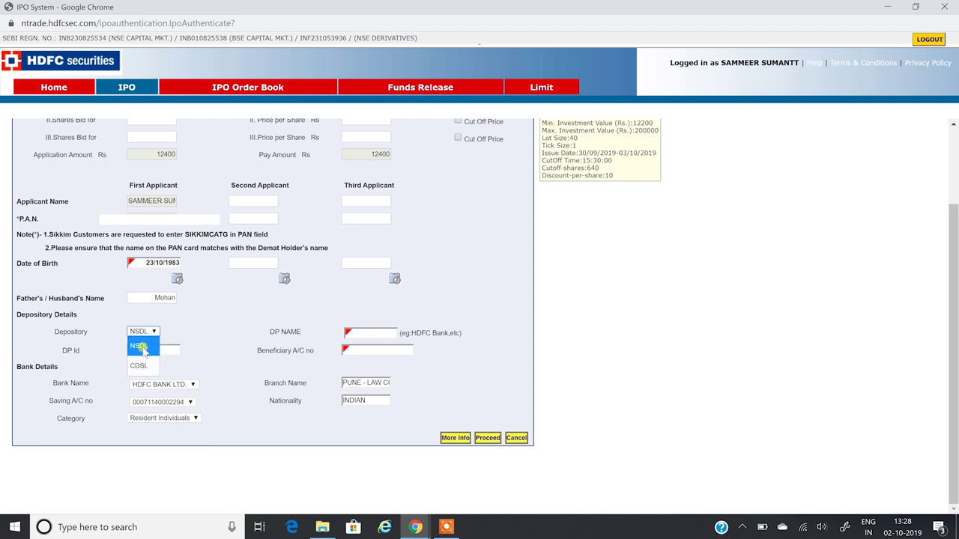
click(140, 347)
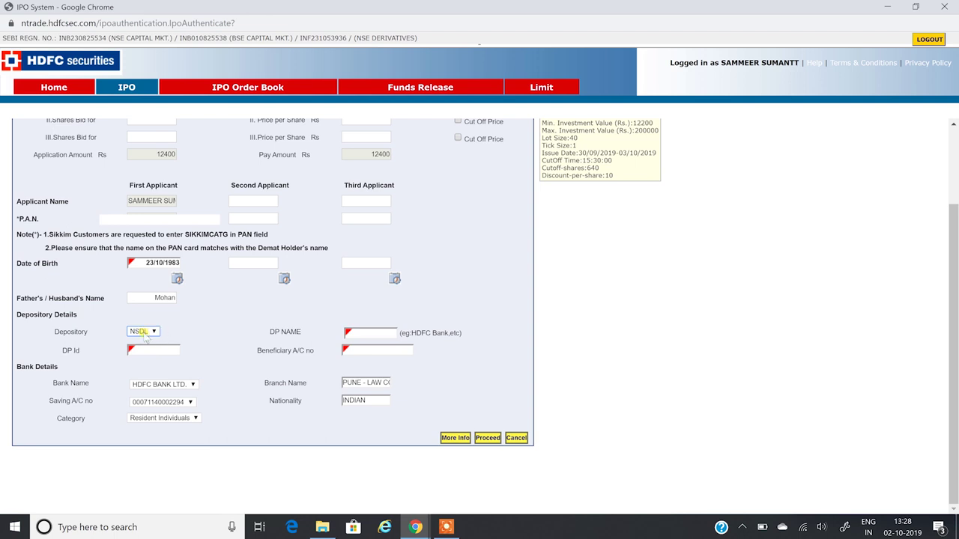
click(143, 334)
click(153, 362)
Try entering DP Id 123 under NSDL, then set the depository back to CDSL.
click(154, 353)
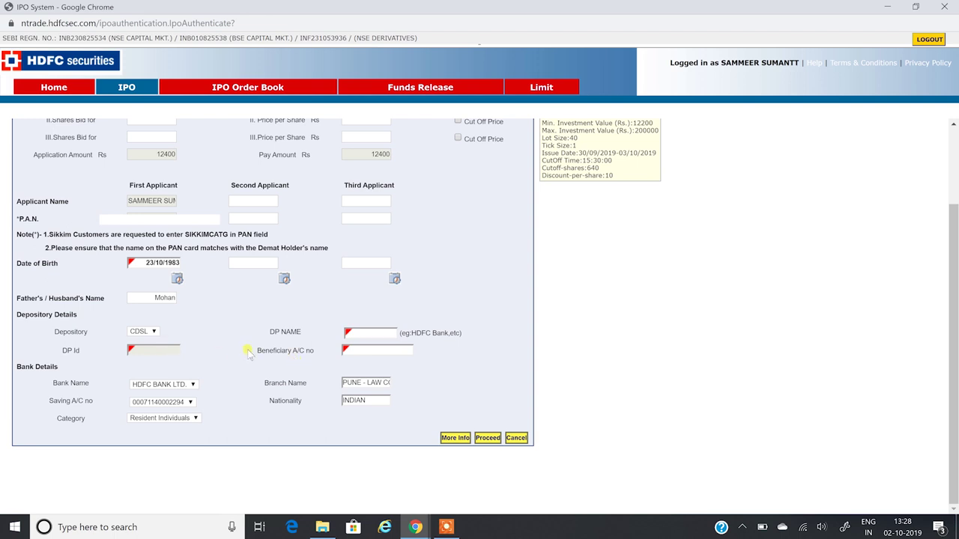
click(154, 331)
click(139, 345)
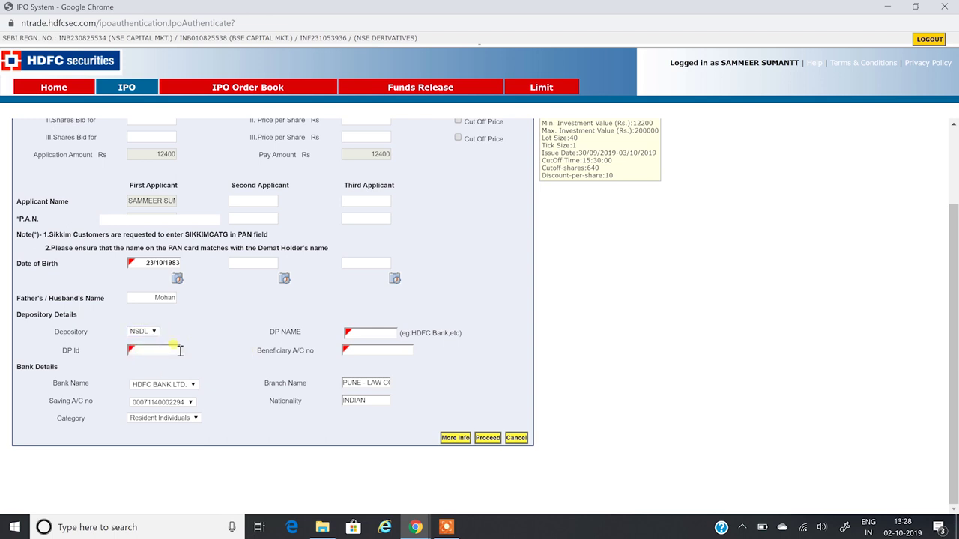
click(180, 352)
text(123)
click(154, 332)
click(141, 361)
Enter DP name UPSTOX, paste the beneficiary account number, then proceed and confirm the order.
click(375, 337)
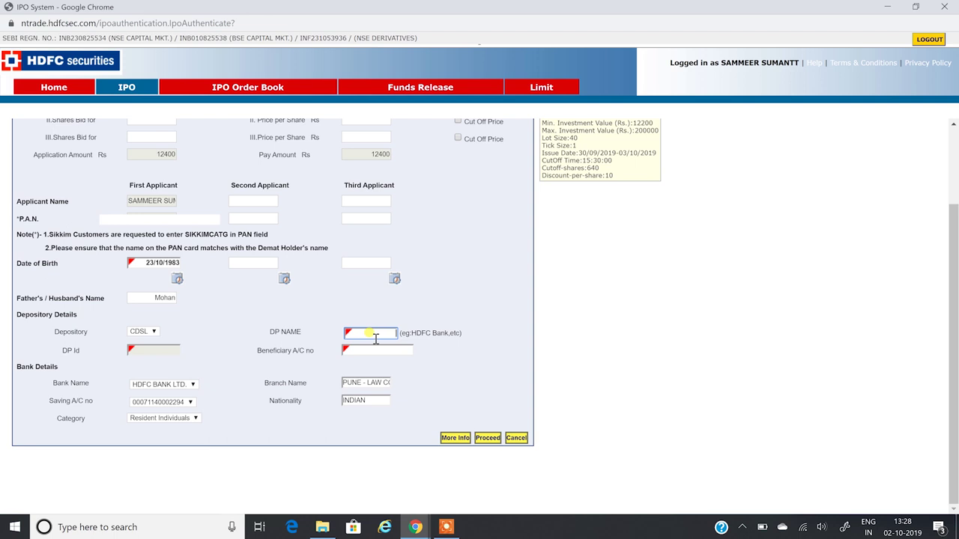
text(UBSTOC)
key(BackSpace)
text(X)
click(374, 351)
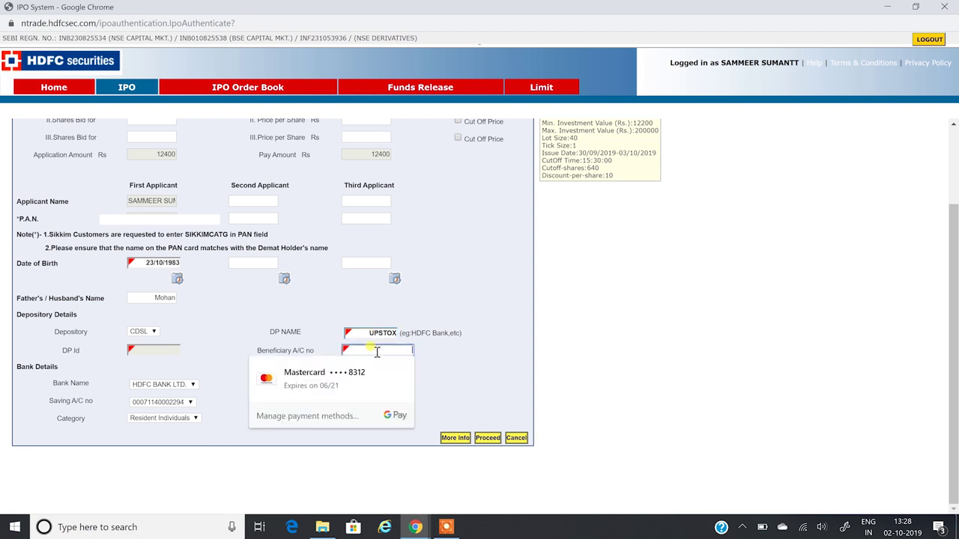
key(Escape)
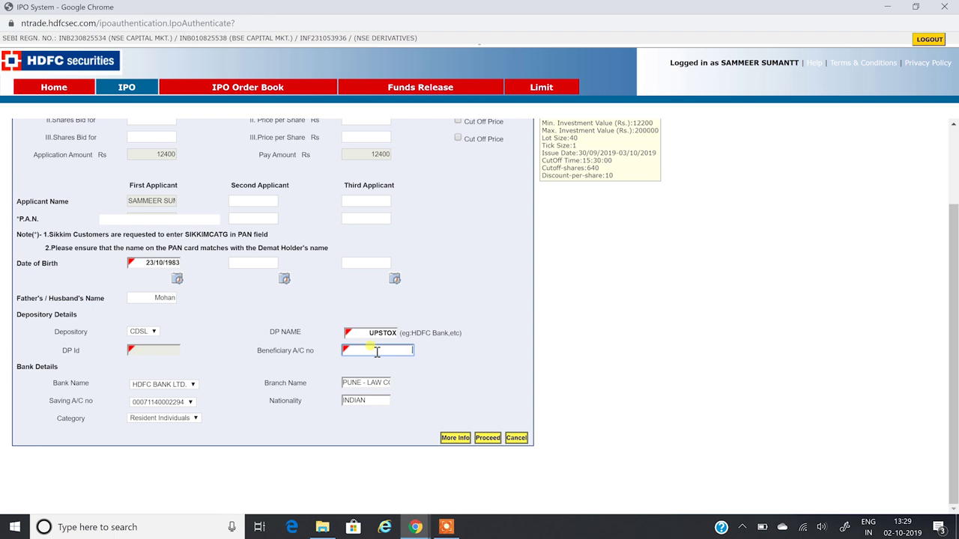
key(ctrl+v)
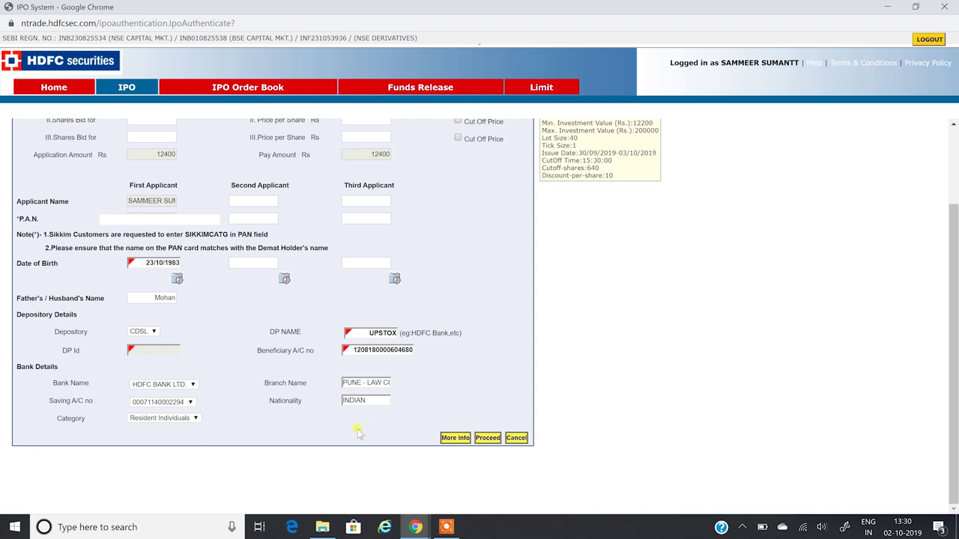
click(486, 439)
click(59, 500)
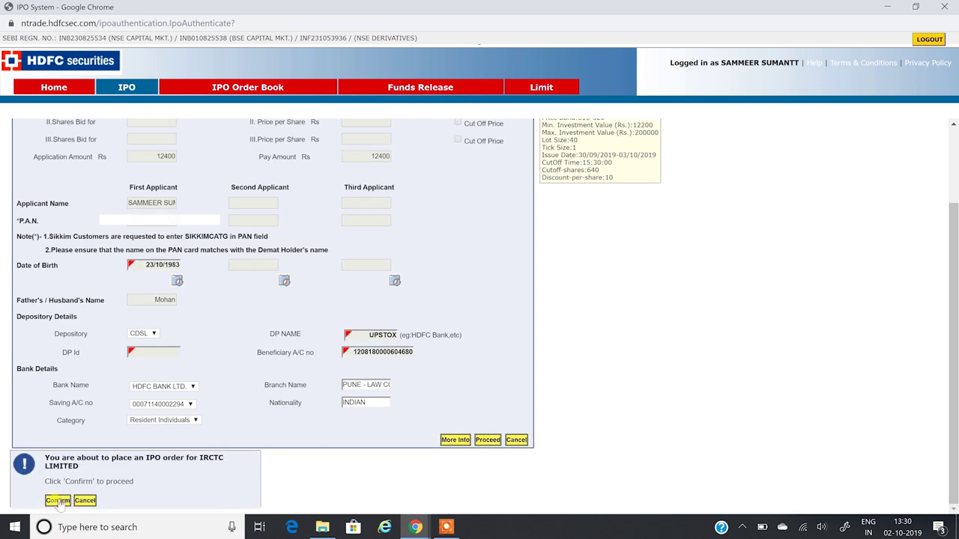